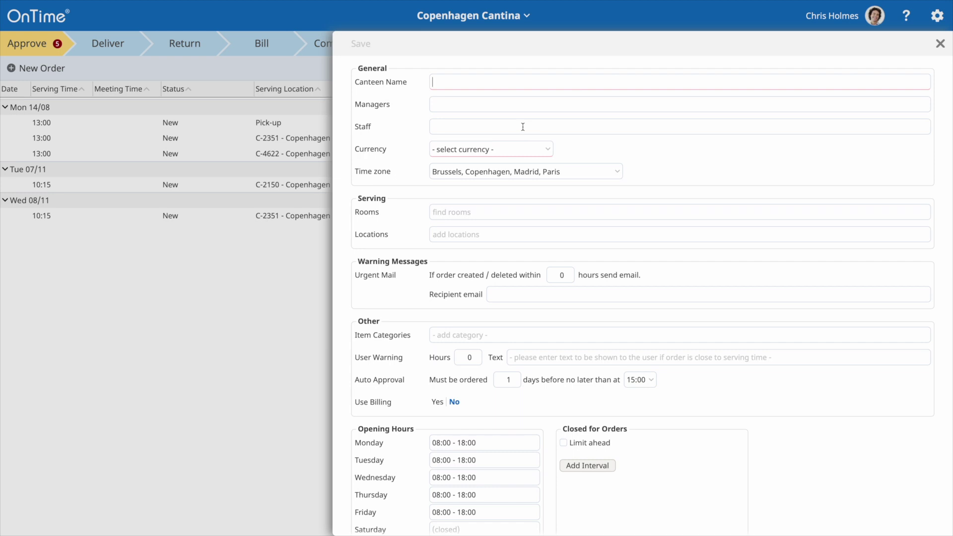
Step: Name the new canteen "Ontime food" and assign two people as its managers
{"action": "type", "text": "Ontim"}
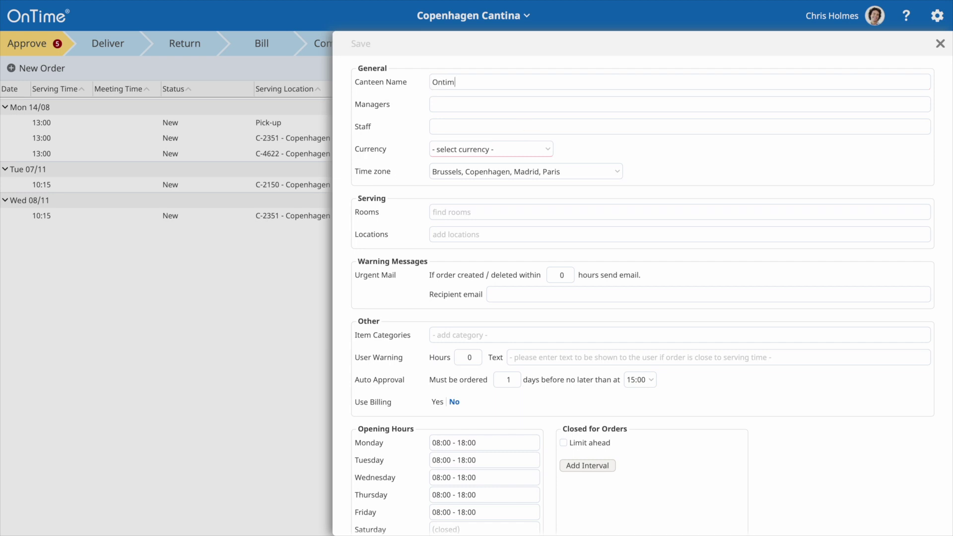
{"action": "type", "text": "e food"}
{"action": "left_click", "coordinate": [475, 106]}
{"action": "type", "text": "be"}
{"action": "left_click", "coordinate": [475, 149]}
{"action": "type", "text": "beve"}
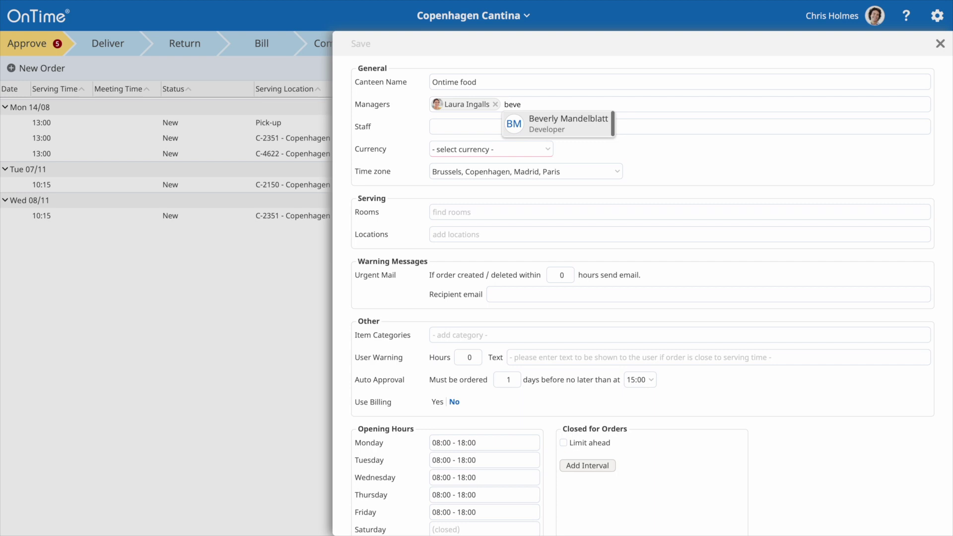
{"action": "left_click", "coordinate": [513, 124]}
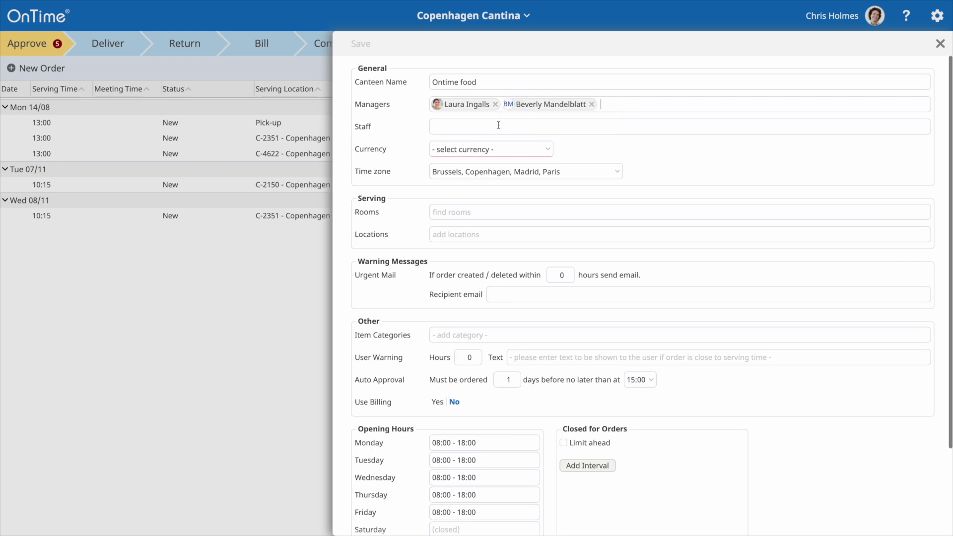
Step: Add a Marketing Assistant and a Key Account Manager as canteen staff and set the currency to DKK - Danish Krone
{"action": "left_click", "coordinate": [498, 125]}
{"action": "type", "text": "ha"}
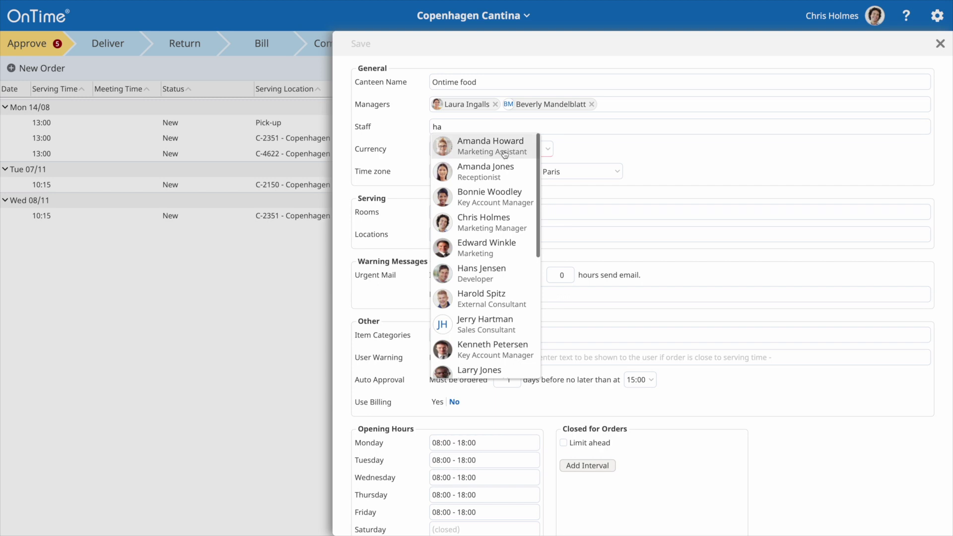
{"action": "left_click", "coordinate": [488, 151]}
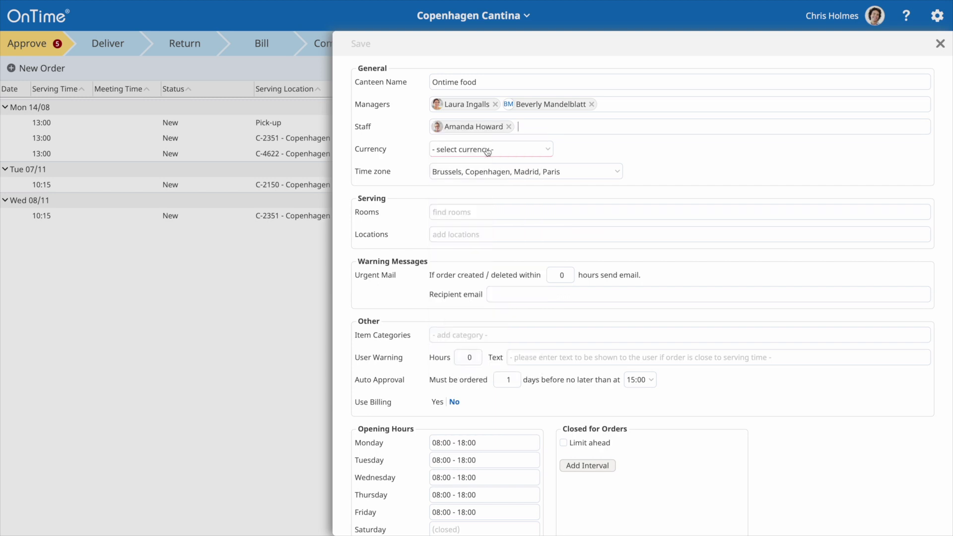
{"action": "type", "text": "h"}
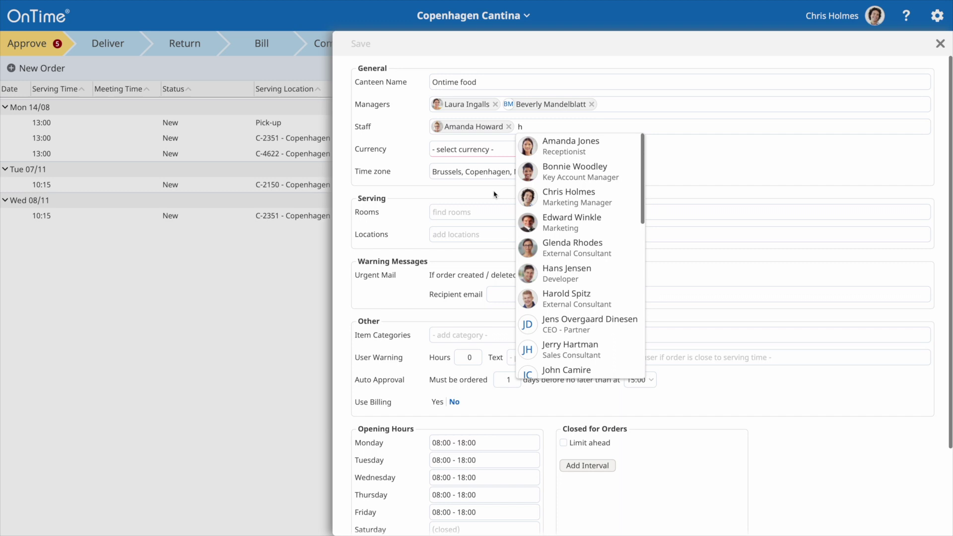
{"action": "left_click", "coordinate": [568, 176]}
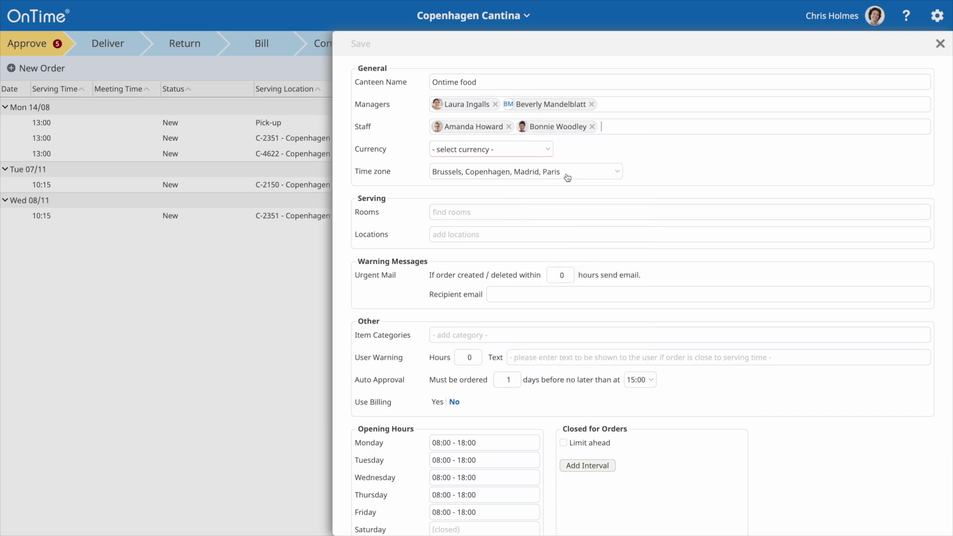
{"action": "left_click", "coordinate": [508, 157]}
{"action": "left_click", "coordinate": [501, 211]}
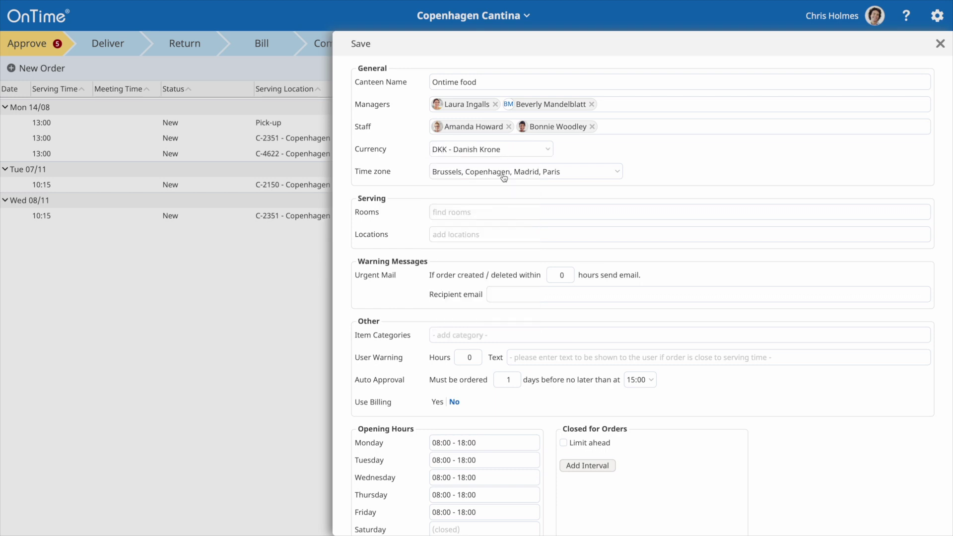
Step: Add C-2150 - Copenhagen and C-4622 - Copenhagen as serving rooms and "pick up" as a serving location
{"action": "left_click", "coordinate": [497, 215]}
{"action": "type", "text": "2"}
{"action": "left_click", "coordinate": [514, 239]}
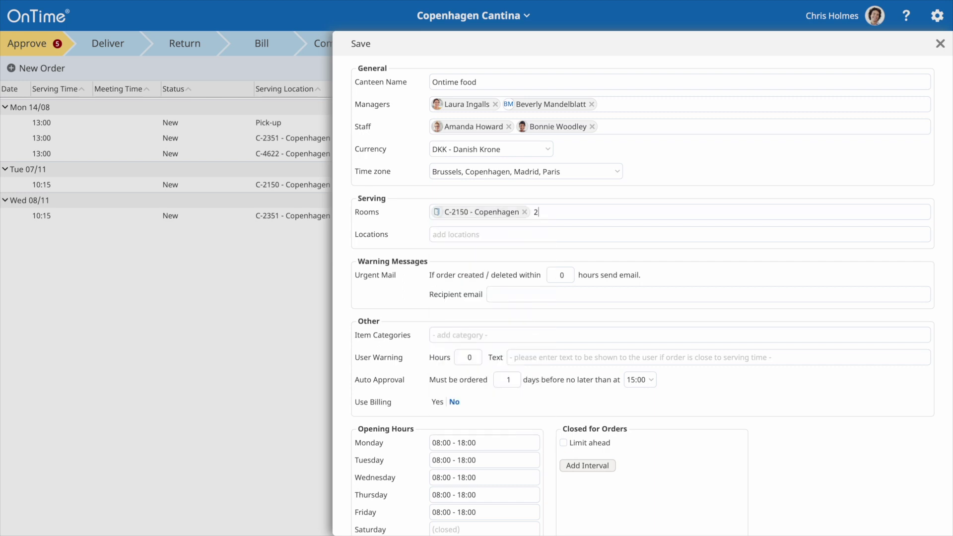
{"action": "type", "text": "2"}
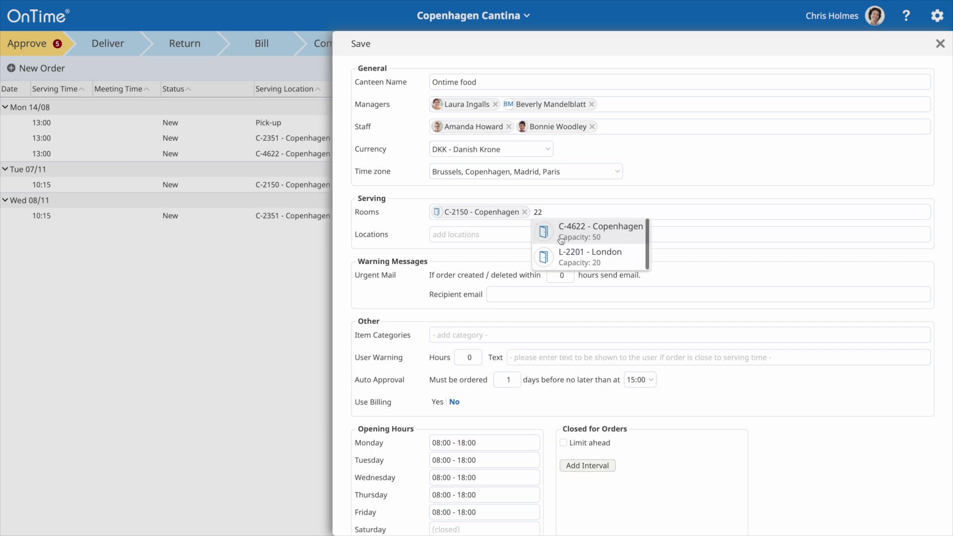
{"action": "left_click", "coordinate": [560, 240]}
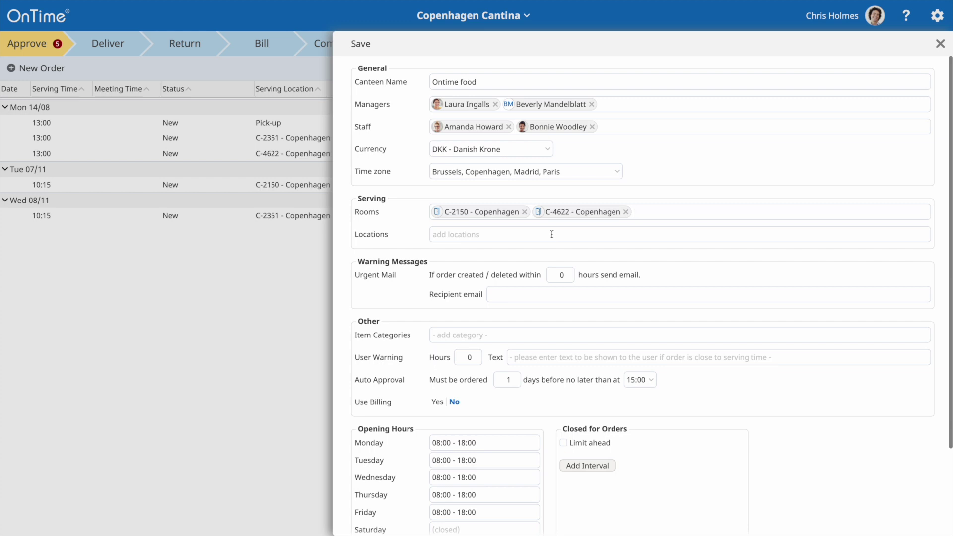
{"action": "left_click", "coordinate": [552, 234]}
{"action": "type", "text": "pick up"}
{"action": "key", "text": "Return"}
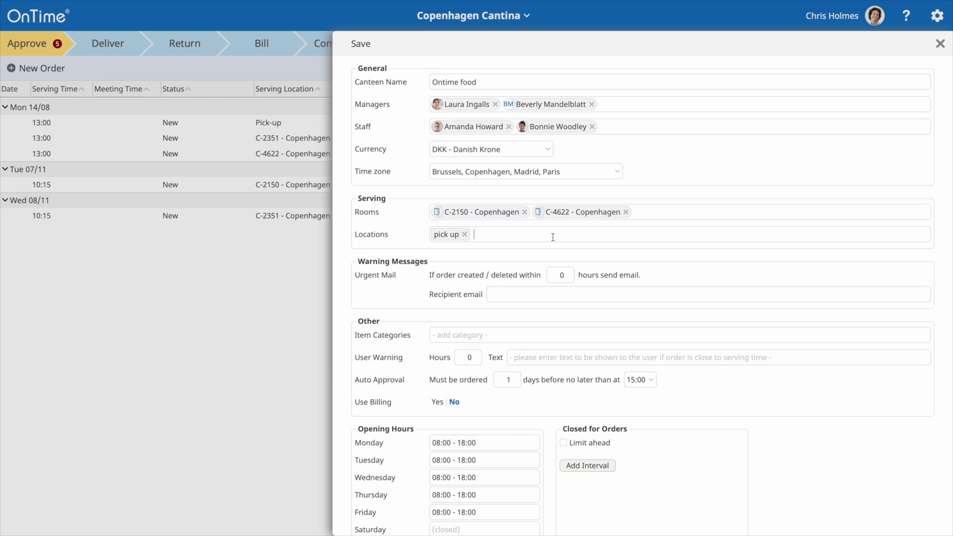
Step: Set the urgent mail warning to orders created or deleted within 5 hours
{"action": "left_click", "coordinate": [566, 277]}
{"action": "key", "text": "BackSpace"}
{"action": "left_click", "coordinate": [559, 291]}
Step: Add the item categories "Lunch", "to share" and "beverages"
{"action": "left_click", "coordinate": [524, 340]}
{"action": "type", "text": "Lucn"}
{"action": "key", "text": "BackSpace"}
{"action": "key", "text": "BackSpace"}
{"action": "type", "text": "nch"}
{"action": "key", "text": "Return"}
{"action": "type", "text": "to sh"}
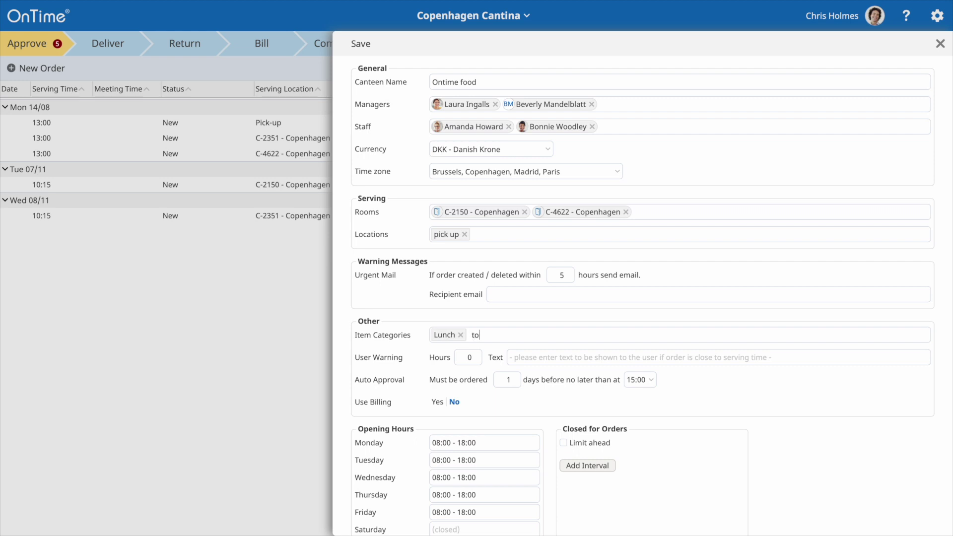
{"action": "type", "text": "are"}
{"action": "key", "text": "Return"}
{"action": "type", "text": "beverages"}
{"action": "key", "text": "Return"}
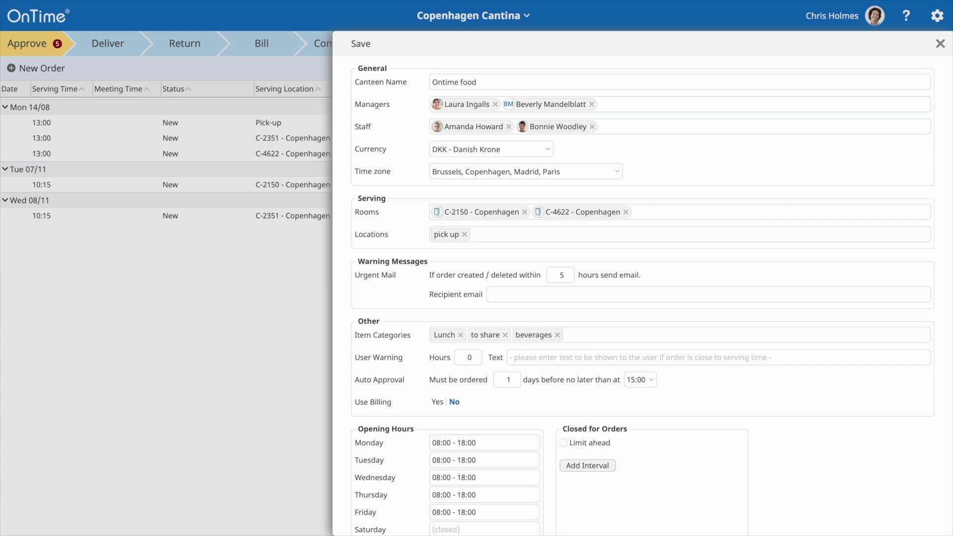
Step: Set the user warning to 24 hours and enable billing for the canteen
{"action": "left_click", "coordinate": [467, 355]}
{"action": "key", "text": "BackSpace"}
{"action": "type", "text": "24"}
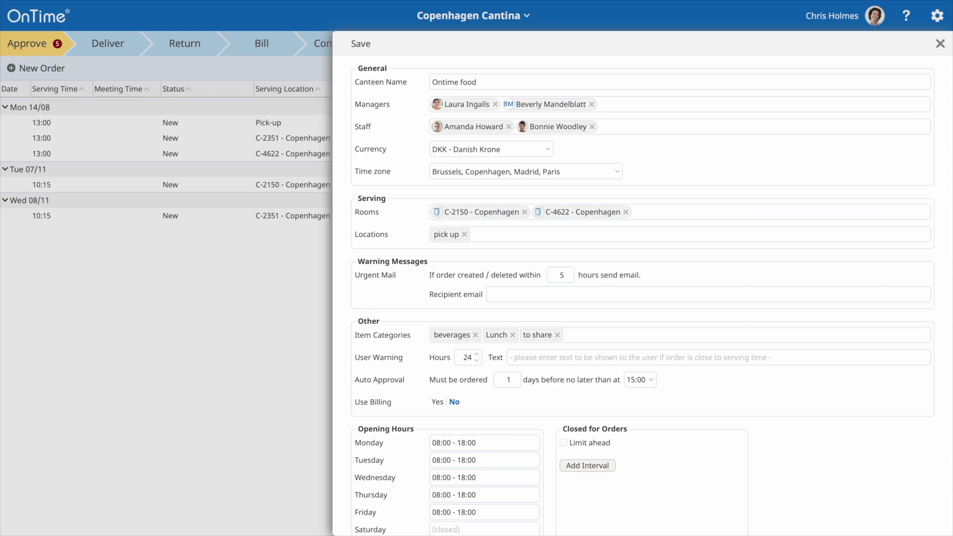
{"action": "left_click", "coordinate": [514, 386]}
{"action": "left_click", "coordinate": [438, 403]}
Step: Set the Friday opening hours to 08:00 - 15:00
{"action": "scroll", "coordinate": [446, 407], "scroll_direction": "down", "scroll_amount": 2}
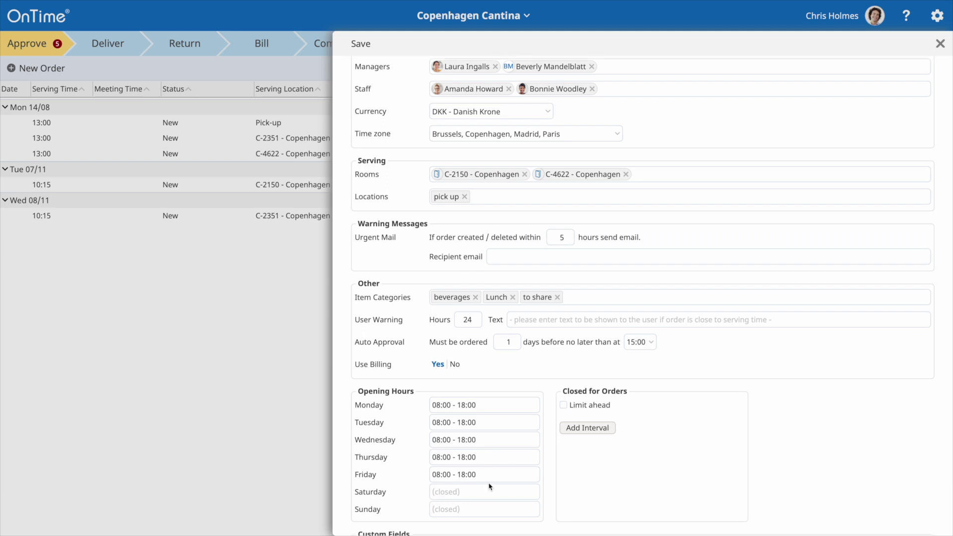
{"action": "left_click", "coordinate": [466, 476]}
{"action": "key", "text": "BackSpace"}
{"action": "type", "text": "5"}
Step: Limit ordering ahead to 90 days and close the canteen for orders from Thu 23/11/2023 to Fri 24/11/2023
{"action": "scroll", "coordinate": [578, 441], "scroll_direction": "down", "scroll_amount": 1}
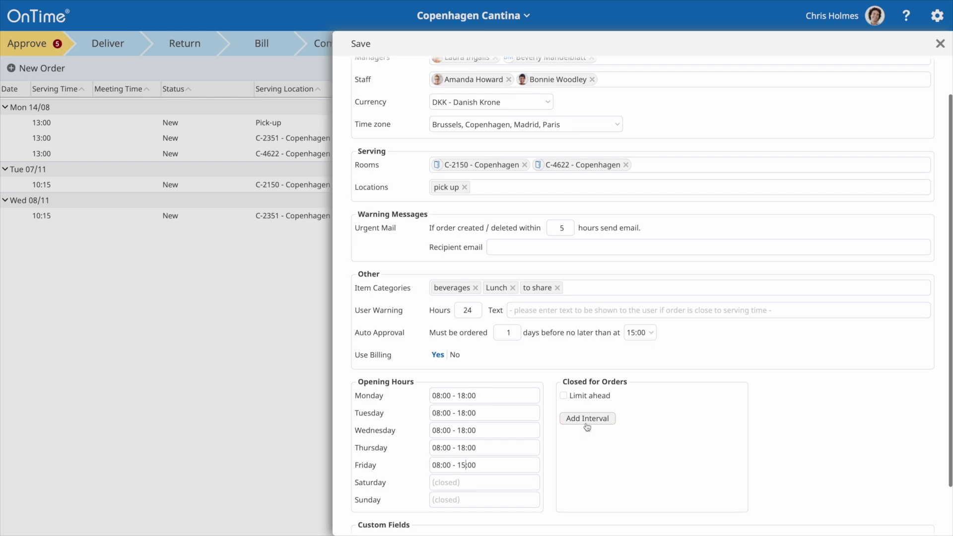
{"action": "left_click", "coordinate": [586, 399]}
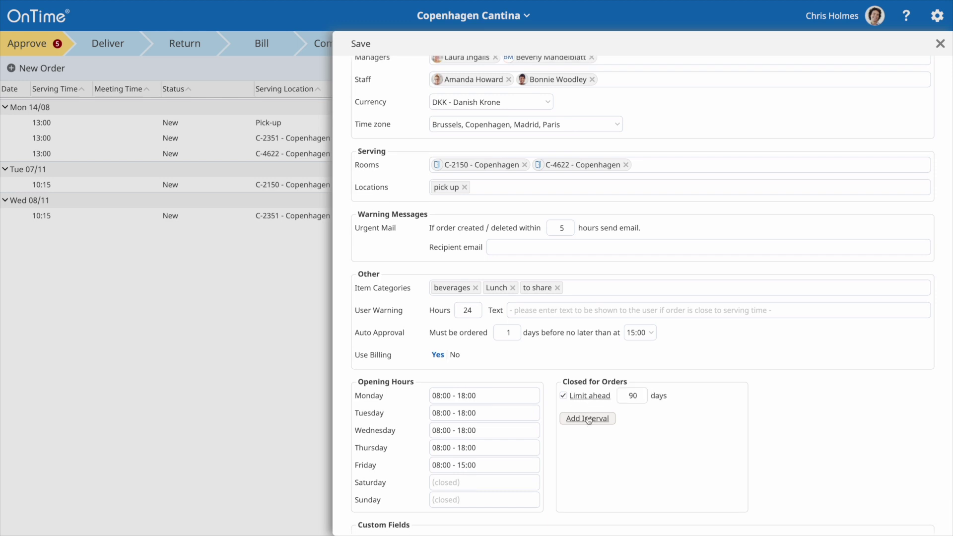
{"action": "left_click", "coordinate": [588, 419]}
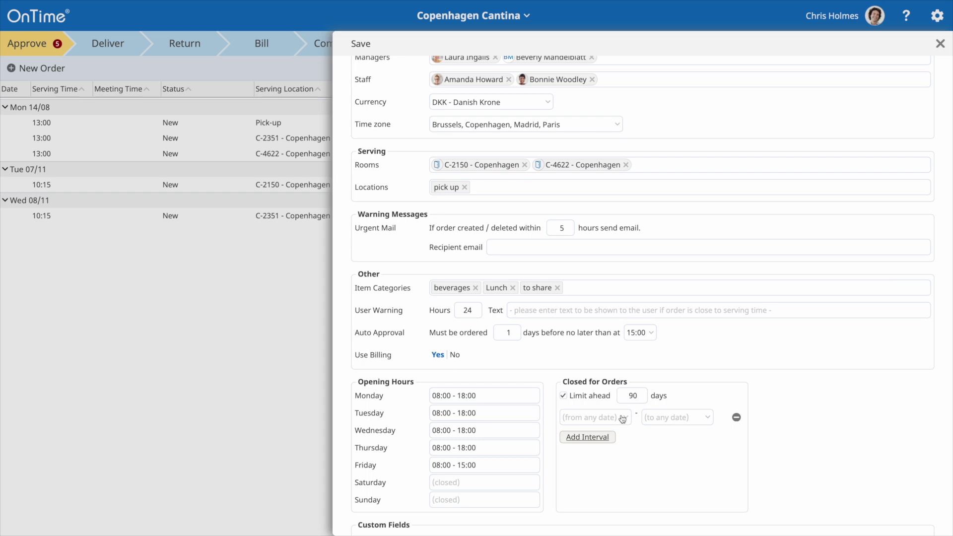
{"action": "left_click", "coordinate": [623, 418]}
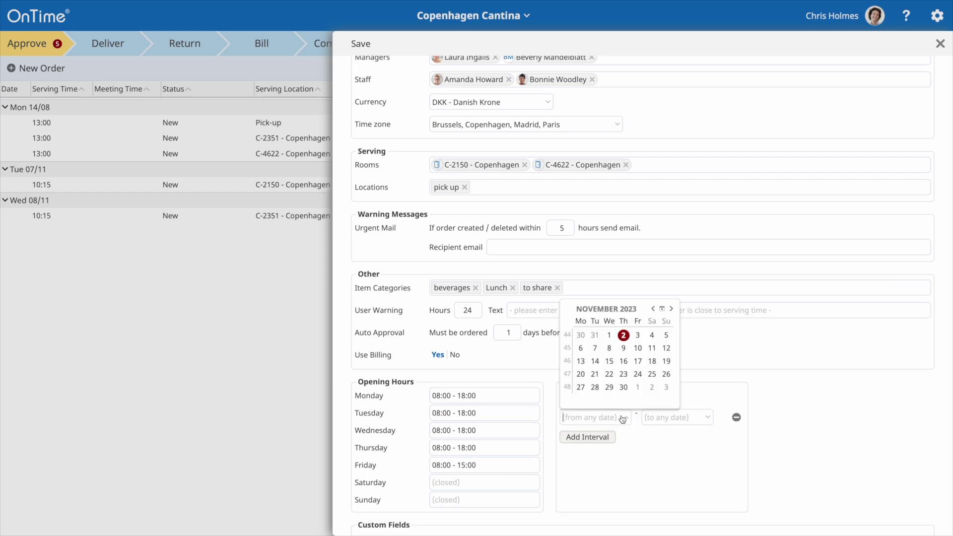
{"action": "left_click", "coordinate": [622, 376]}
{"action": "left_click", "coordinate": [670, 418]}
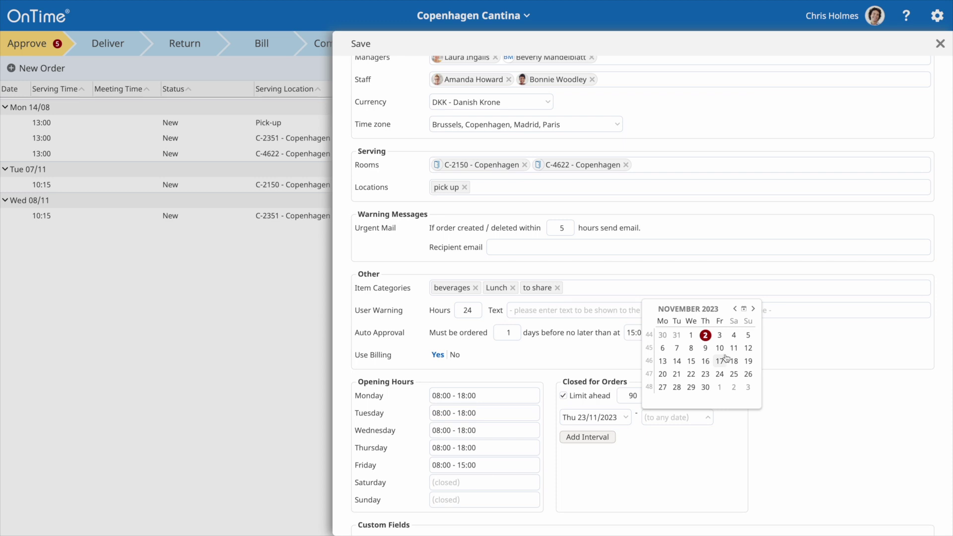
{"action": "left_click", "coordinate": [720, 374]}
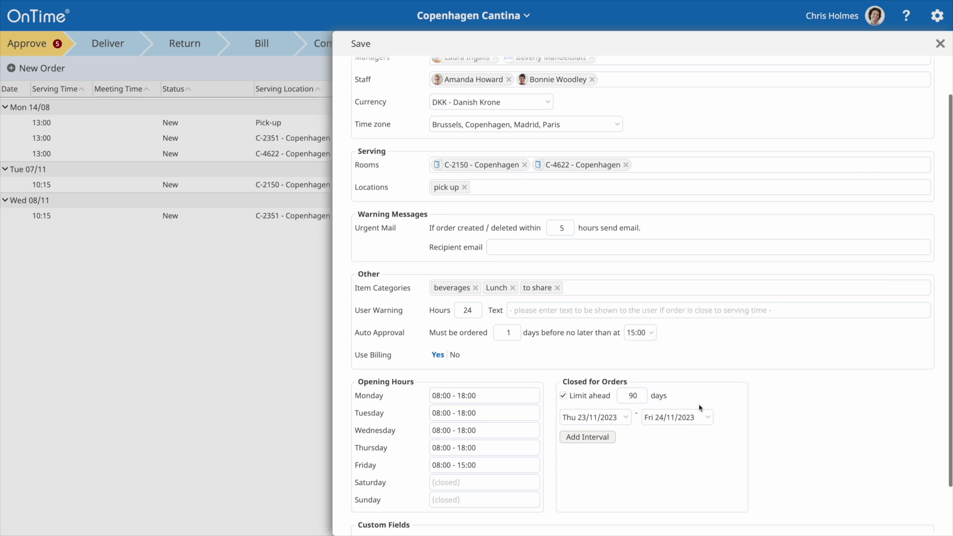
Step: Add a second closed-for-orders interval without dates
{"action": "scroll", "coordinate": [650, 455], "scroll_direction": "up", "scroll_amount": 1}
{"action": "scroll", "coordinate": [649, 455], "scroll_direction": "down", "scroll_amount": 2}
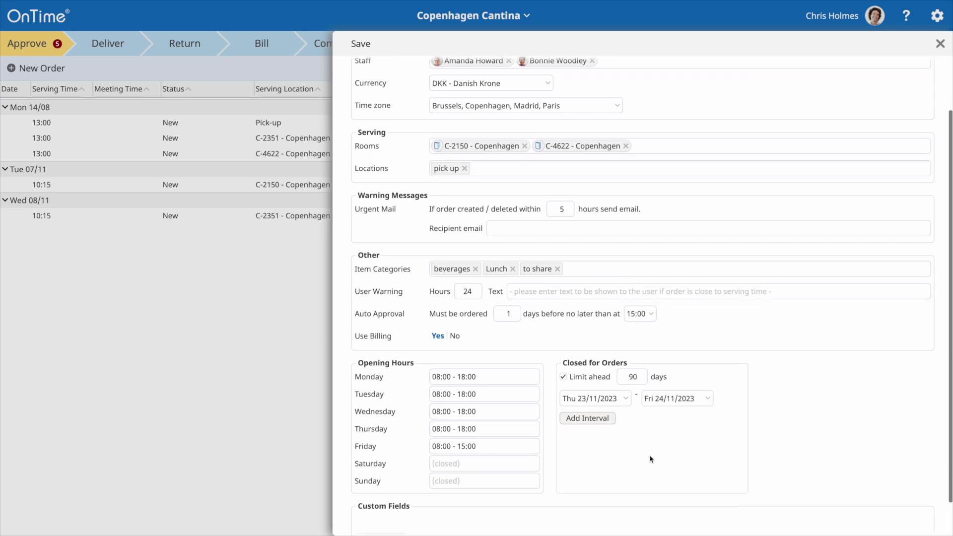
{"action": "left_click", "coordinate": [600, 417]}
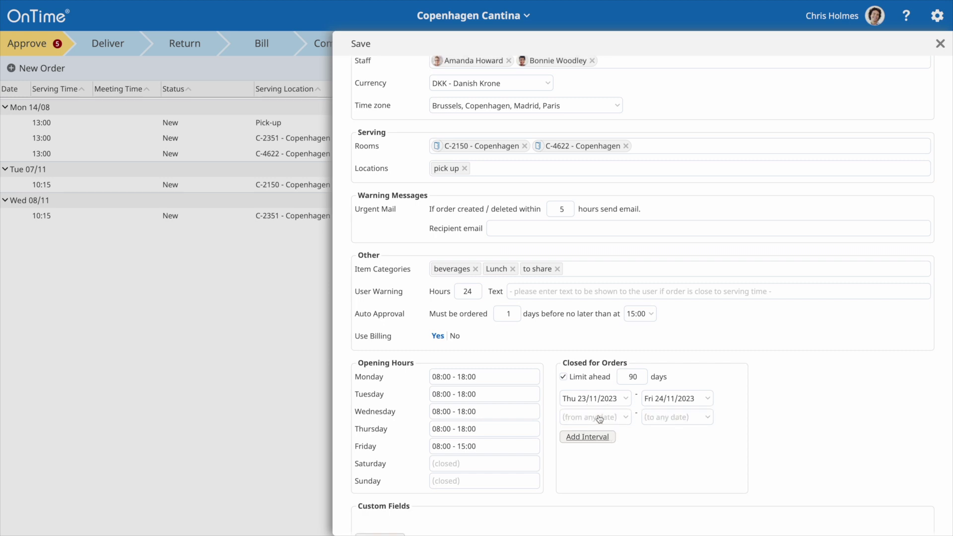
Step: Add a custom field named Order_comments with label "Comments", placeholder "Comment here" and type Text
{"action": "scroll", "coordinate": [599, 418], "scroll_direction": "down", "scroll_amount": 2}
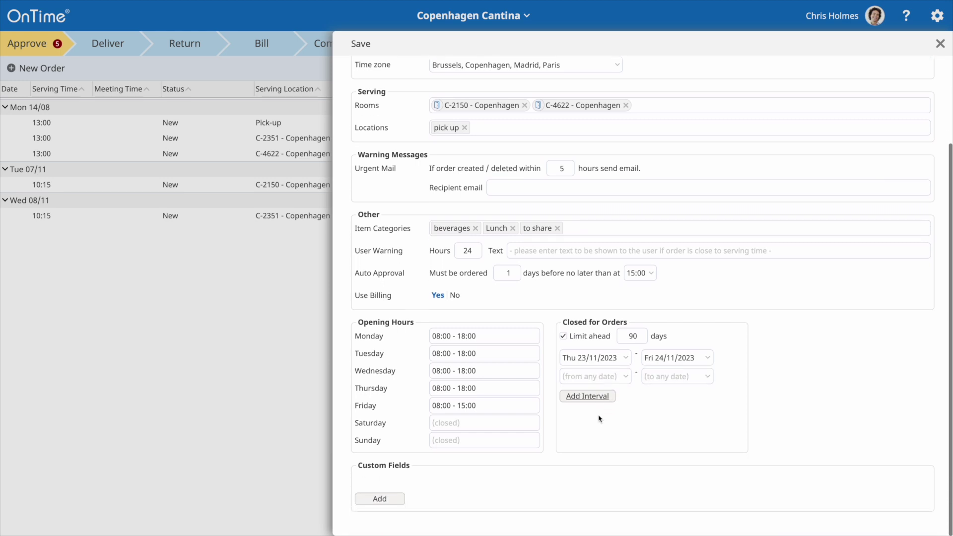
{"action": "left_click", "coordinate": [380, 498]}
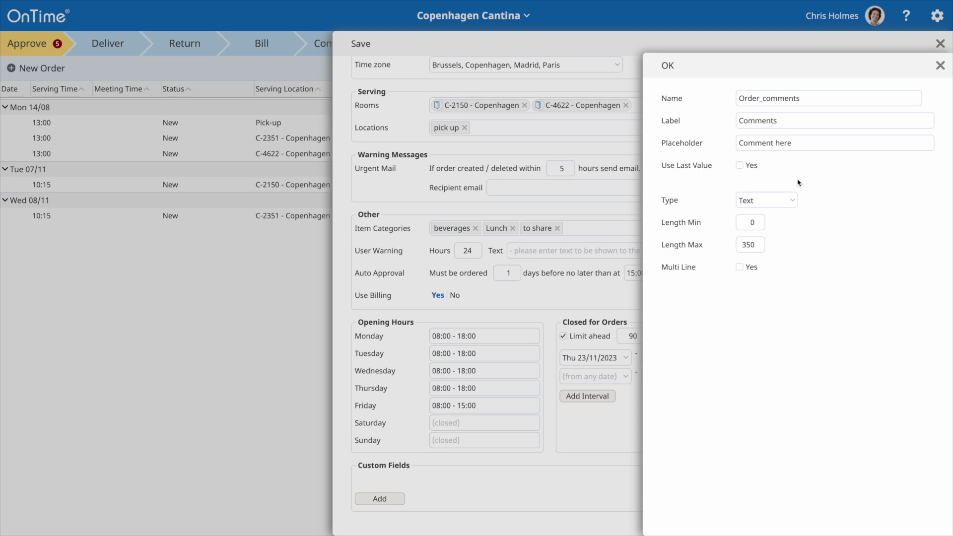
{"action": "left_click", "coordinate": [785, 202]}
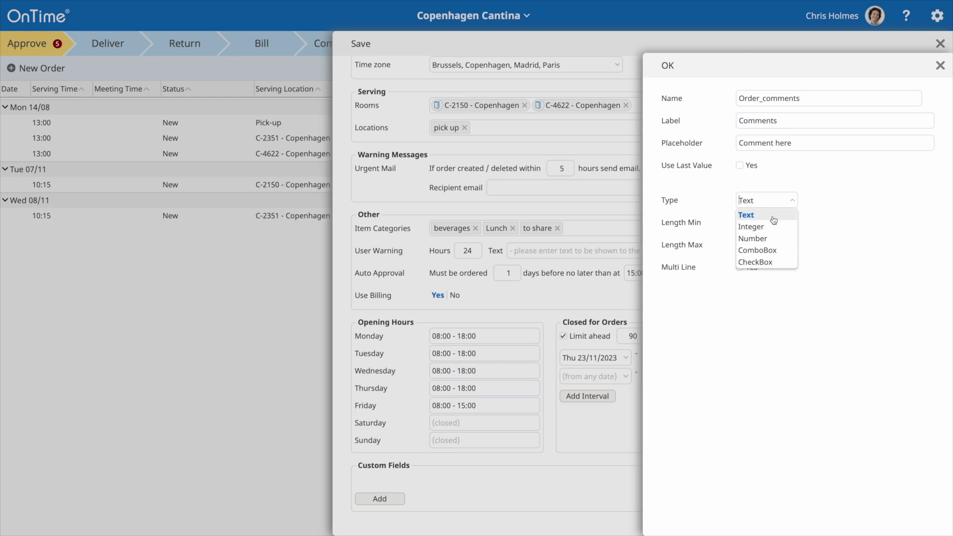
{"action": "left_click", "coordinate": [773, 219]}
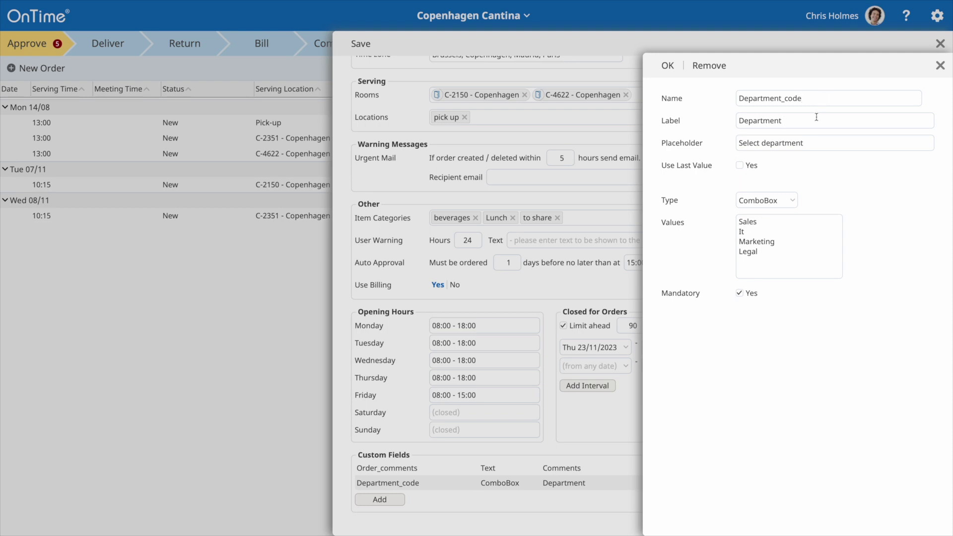
Step: In the Department_code custom field, add code 2287 to the Sales value and 4678 to the It value, separated by a vertical bar
{"action": "left_click", "coordinate": [821, 145]}
{"action": "left_click", "coordinate": [769, 211]}
{"action": "left_click", "coordinate": [769, 212]}
{"action": "left_click", "coordinate": [770, 221]}
{"action": "type", "text": "2287"}
{"action": "left_click", "coordinate": [770, 235]}
{"action": "type", "text": "| 4678"}
{"action": "left_click", "coordinate": [790, 203]}
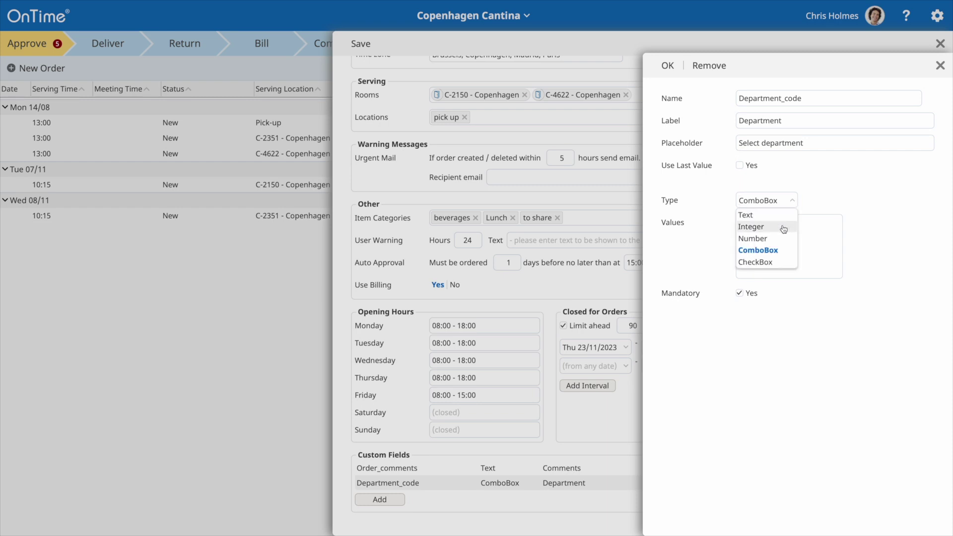
{"action": "left_click", "coordinate": [790, 205]}
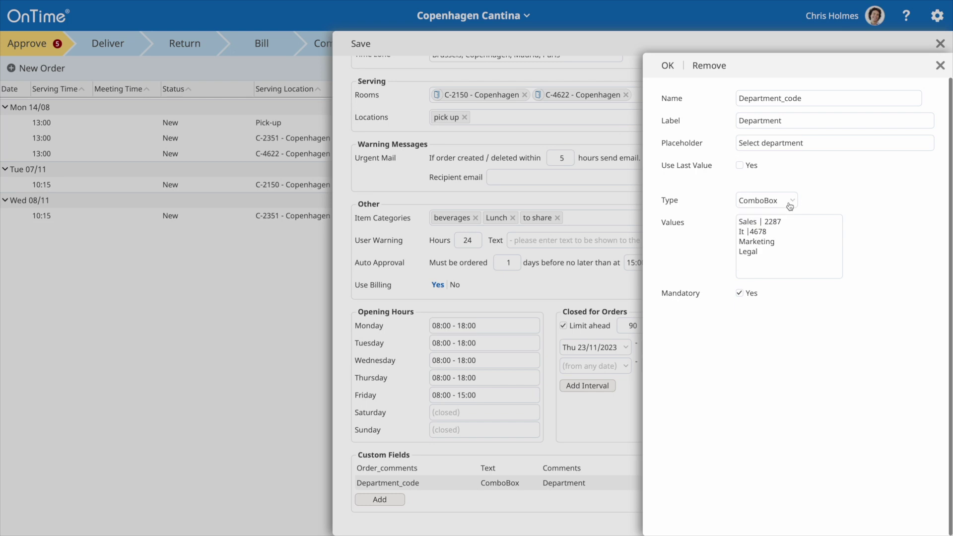
{"action": "left_click", "coordinate": [655, 65]}
Step: Save the new canteen and switch to Ontime food
{"action": "left_click", "coordinate": [361, 44]}
{"action": "left_click", "coordinate": [472, 15]}
{"action": "left_click", "coordinate": [483, 95]}
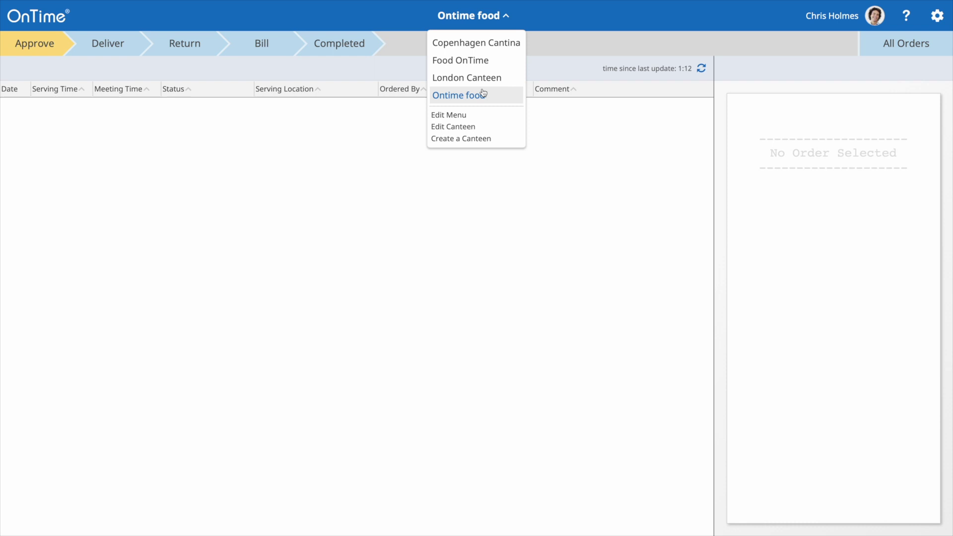
Step: Reopen the Ontime food canteen for editing, review its settings and save it
{"action": "left_click", "coordinate": [479, 126]}
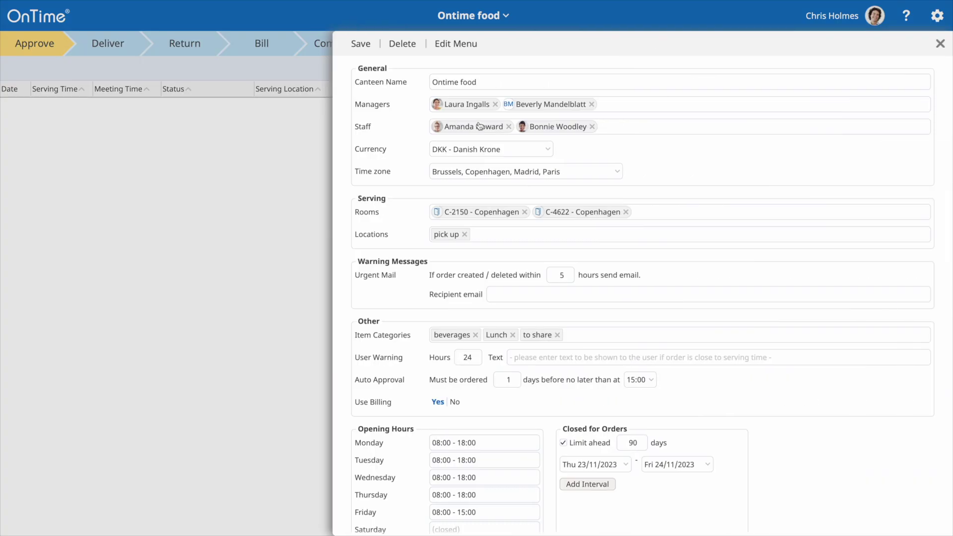
{"action": "scroll", "coordinate": [480, 126], "scroll_direction": "down", "scroll_amount": 2}
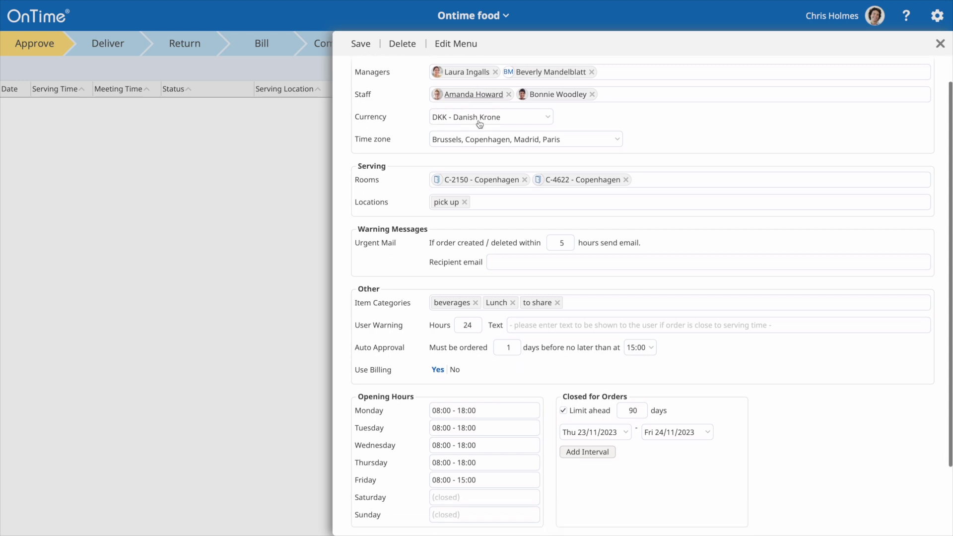
{"action": "scroll", "coordinate": [479, 123], "scroll_direction": "down", "scroll_amount": 1}
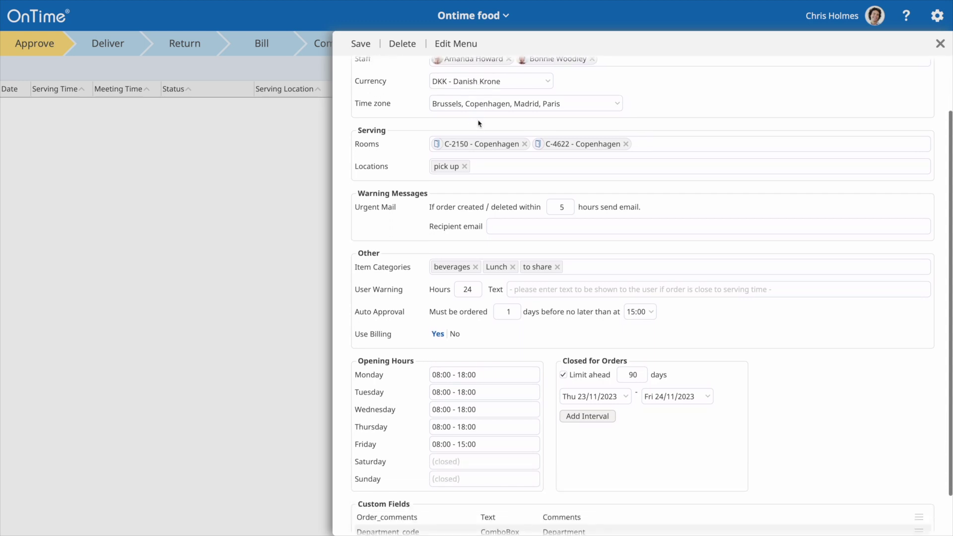
{"action": "scroll", "coordinate": [479, 124], "scroll_direction": "up", "scroll_amount": 1}
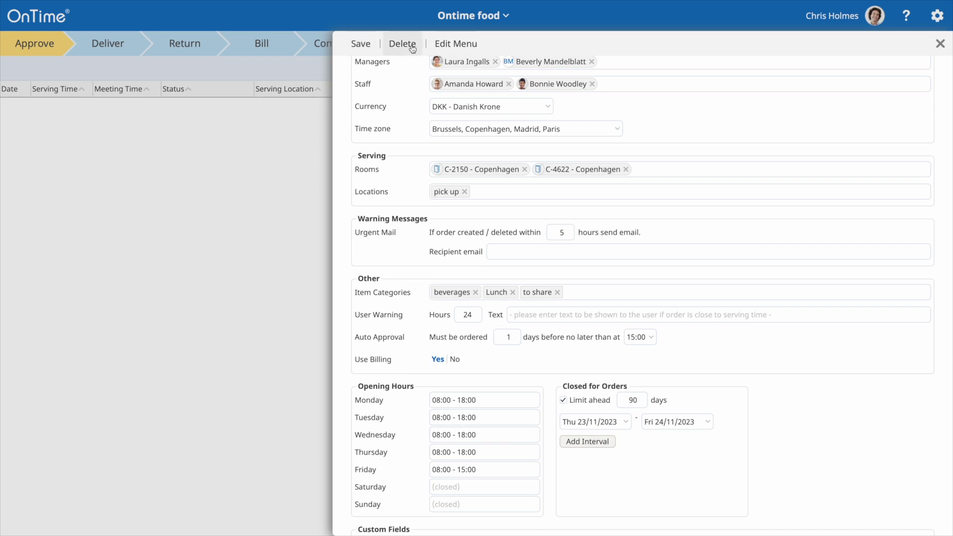
{"action": "left_click", "coordinate": [371, 44]}
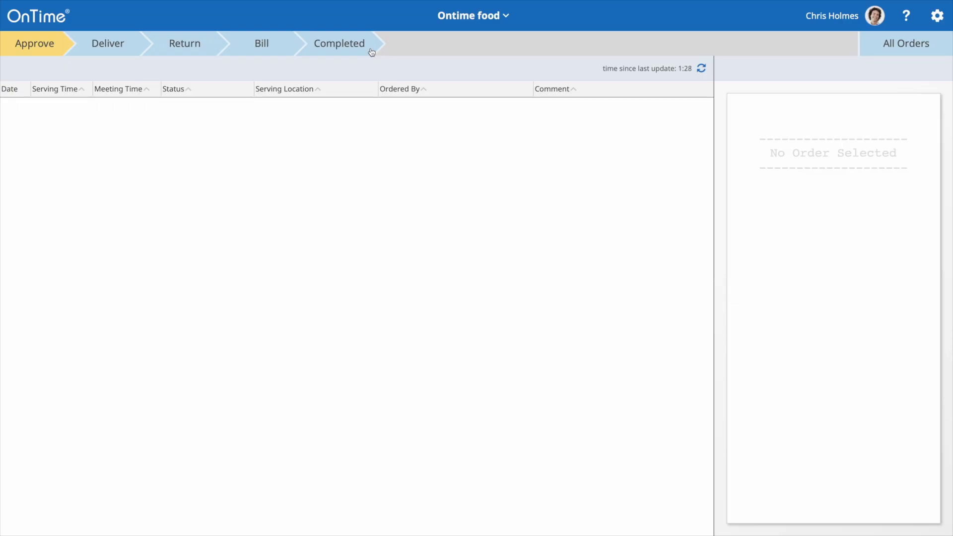
{"action": "left_click", "coordinate": [447, 16]}
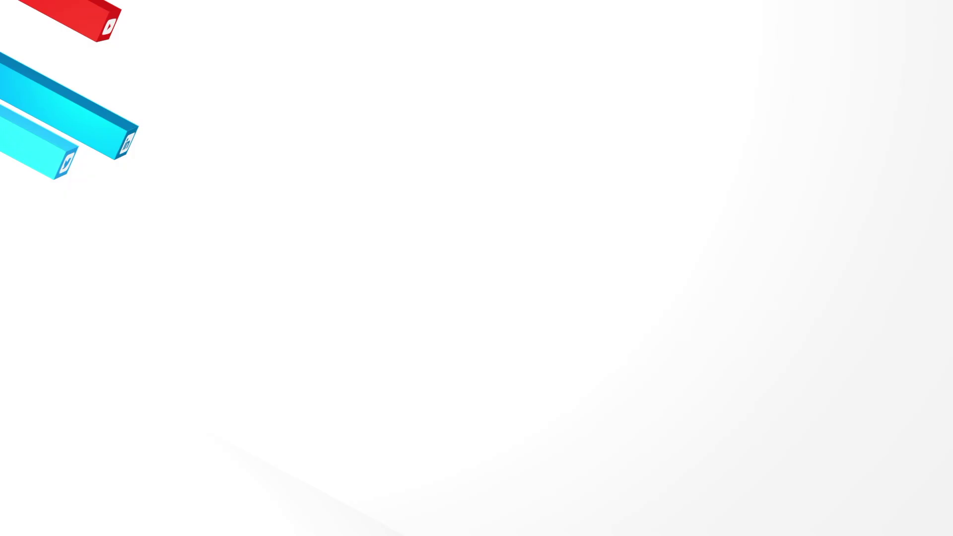